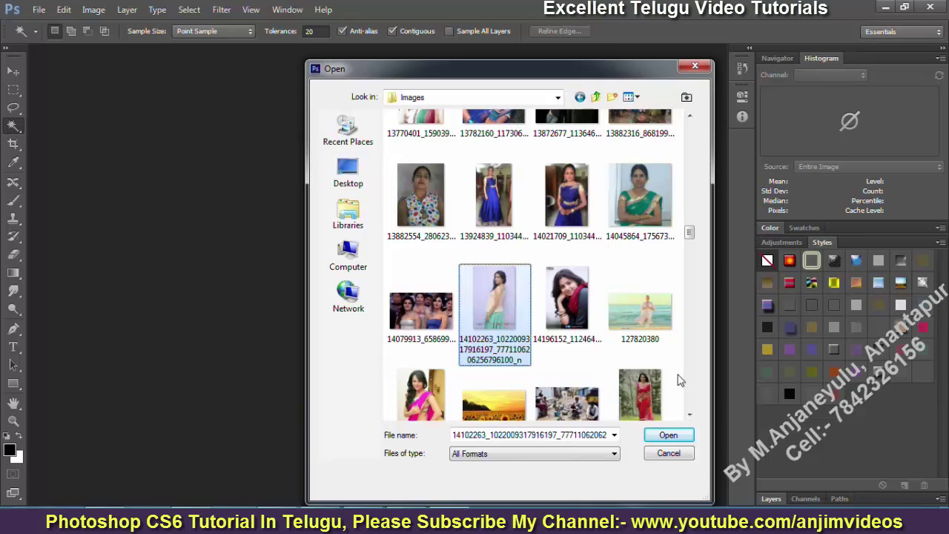
pyautogui.click(667, 437)
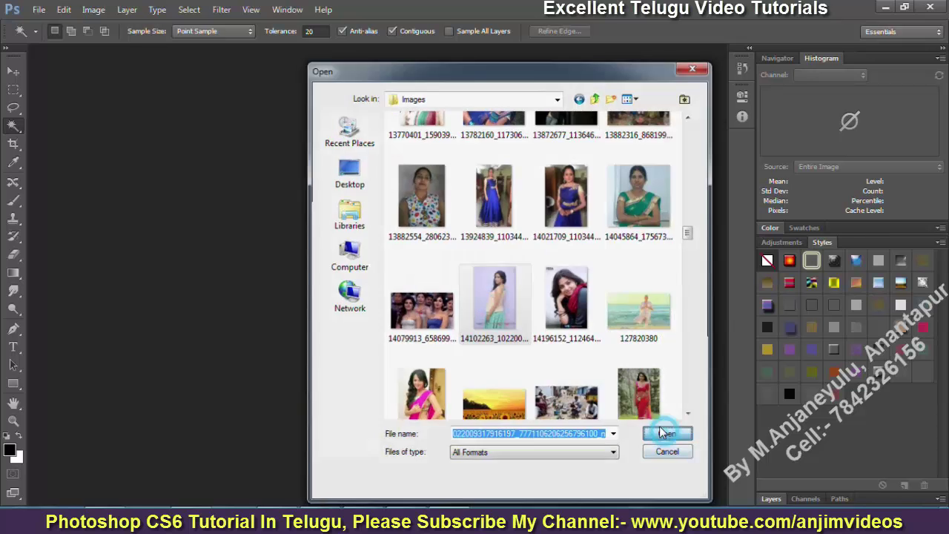
pyautogui.click(326, 203)
pyautogui.hotkey('ctrl', 'd')
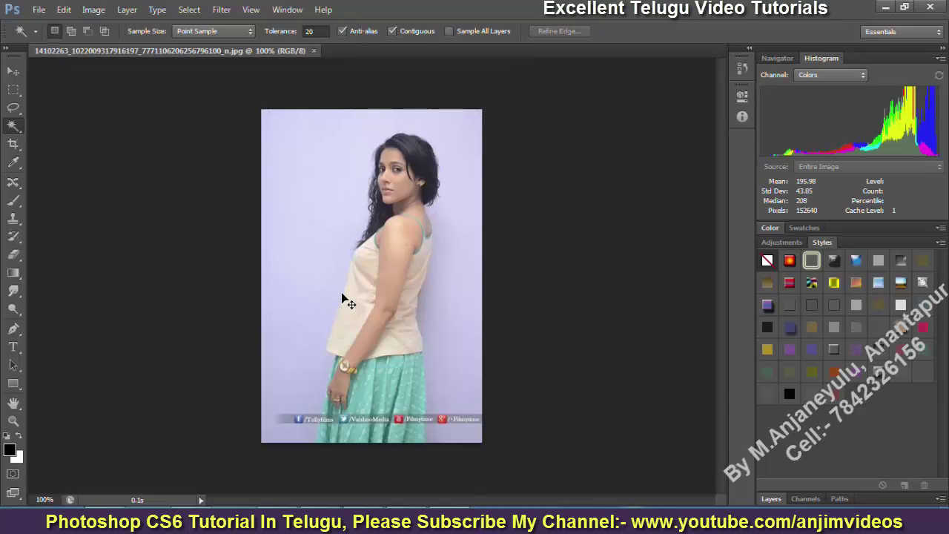
pyautogui.hotkey('ctrl', '+')
pyautogui.hotkey('ctrl', '+')
pyautogui.hotkey('ctrl', '+')
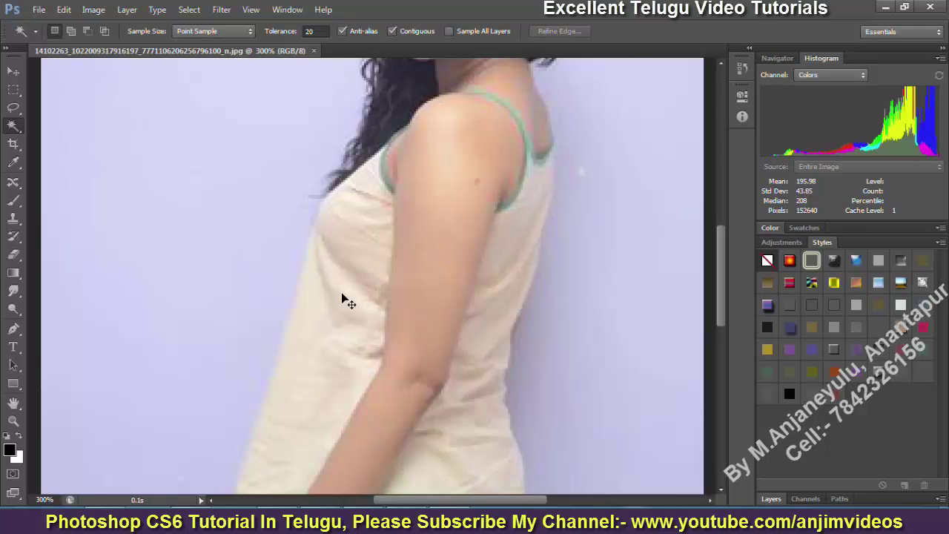
pyautogui.hotkey('ctrl', '-')
# Step: Open the photo anjali_telugu_actress-wide.jpg from the Images folder
pyautogui.hotkey('ctrl', 'o')
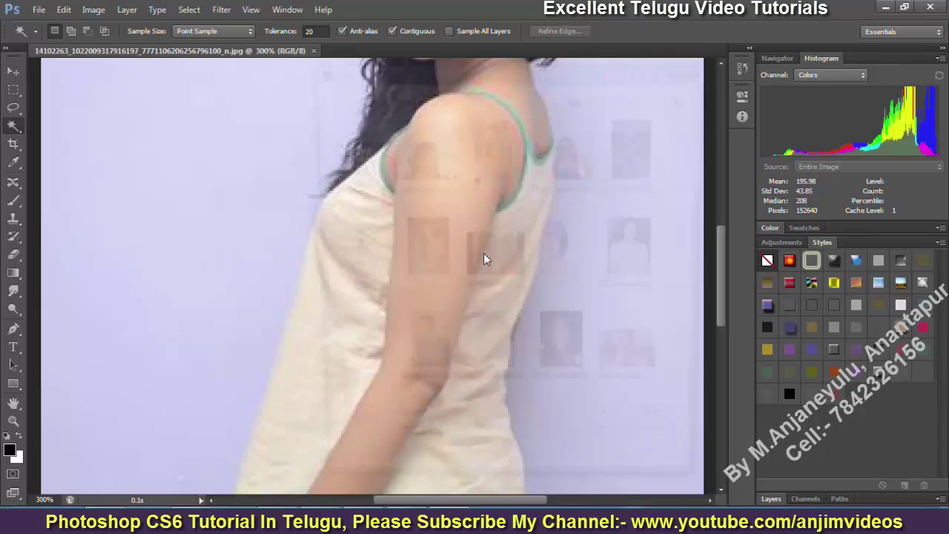
pyautogui.click(483, 253)
pyautogui.scroll(-5, 484, 254)
pyautogui.scroll(-6, 483, 258)
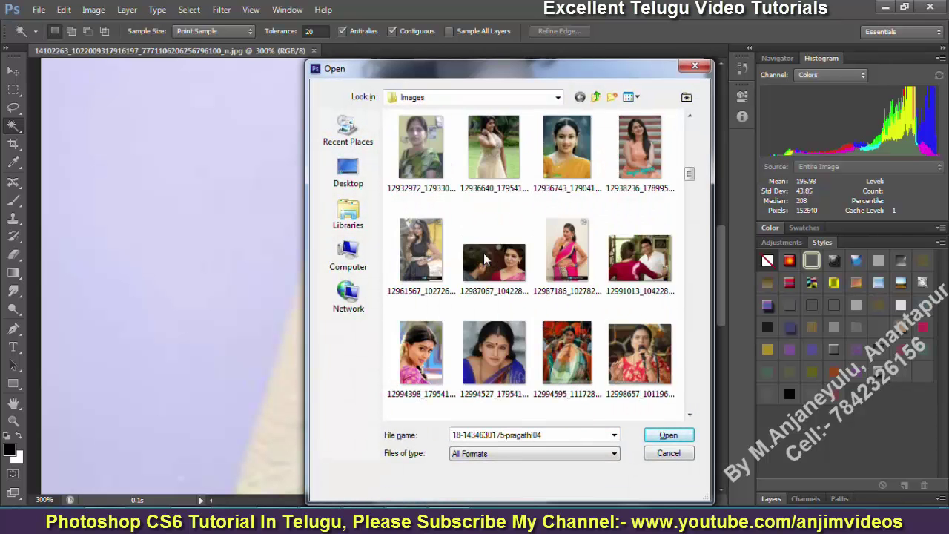
pyautogui.scroll(-3, 511, 323)
pyautogui.scroll(-2, 512, 323)
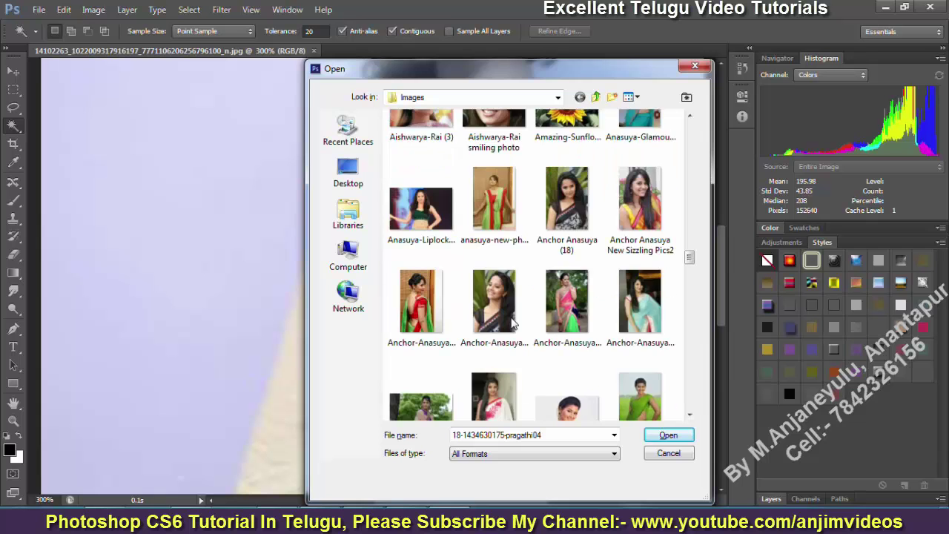
pyautogui.scroll(-4, 512, 332)
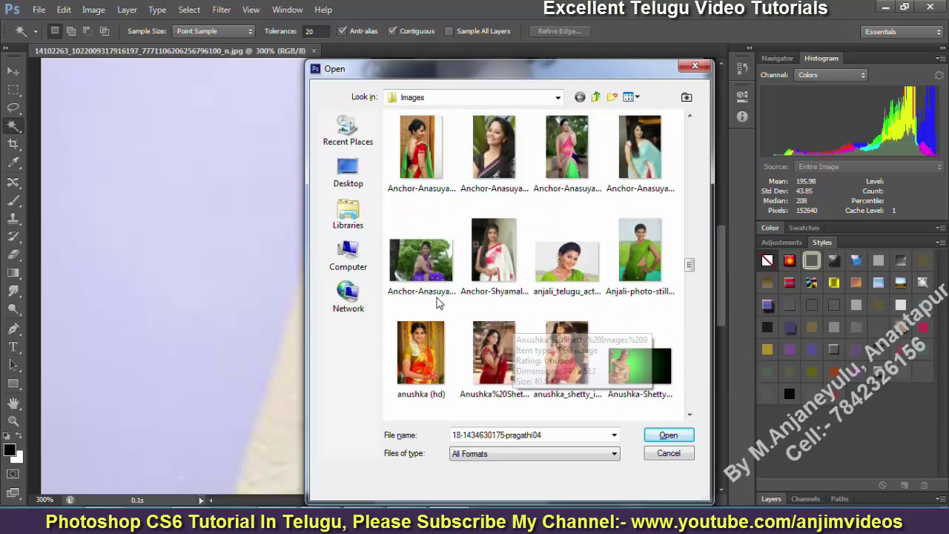
pyautogui.click(574, 263)
pyautogui.click(678, 436)
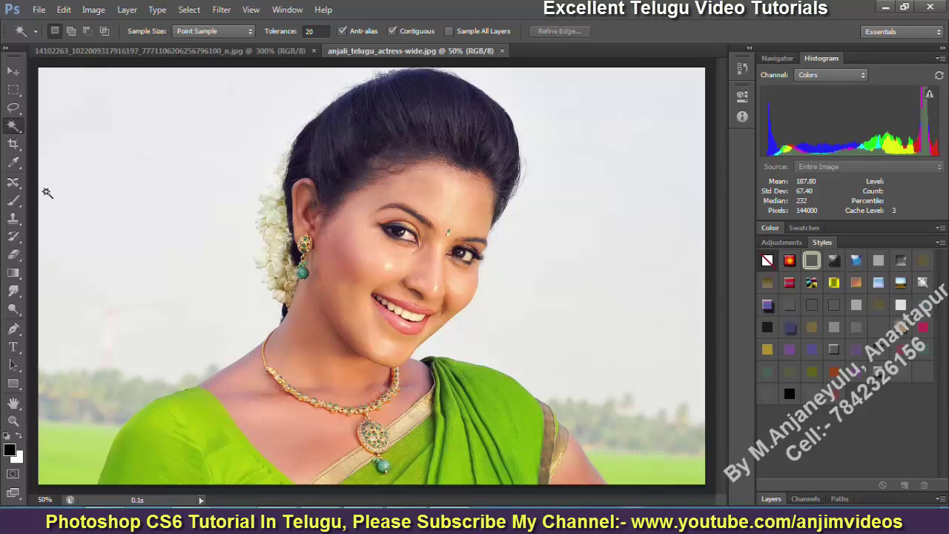
# Step: Select the pale sky on one side of the woman with the Magic Wand, and set the tool's tolerance to 32
pyautogui.click(124, 146)
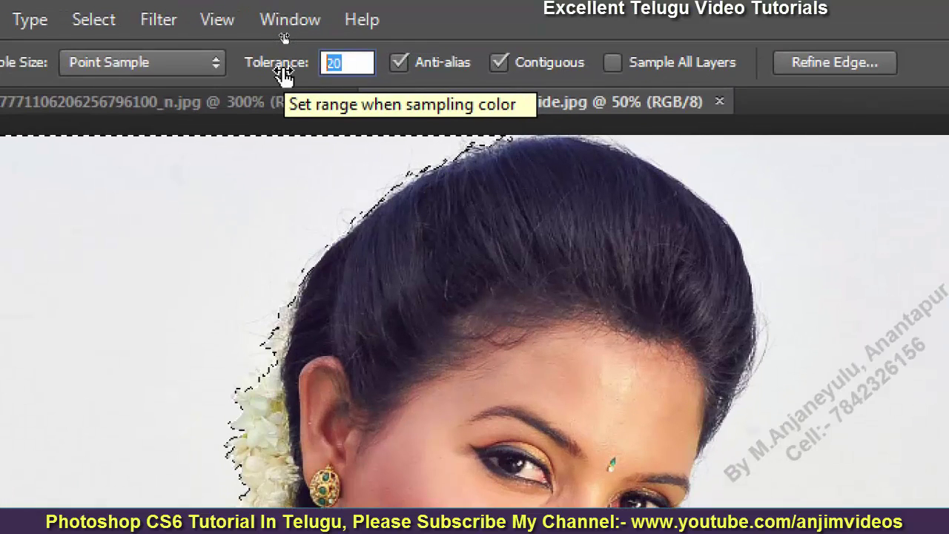
pyautogui.write('3')
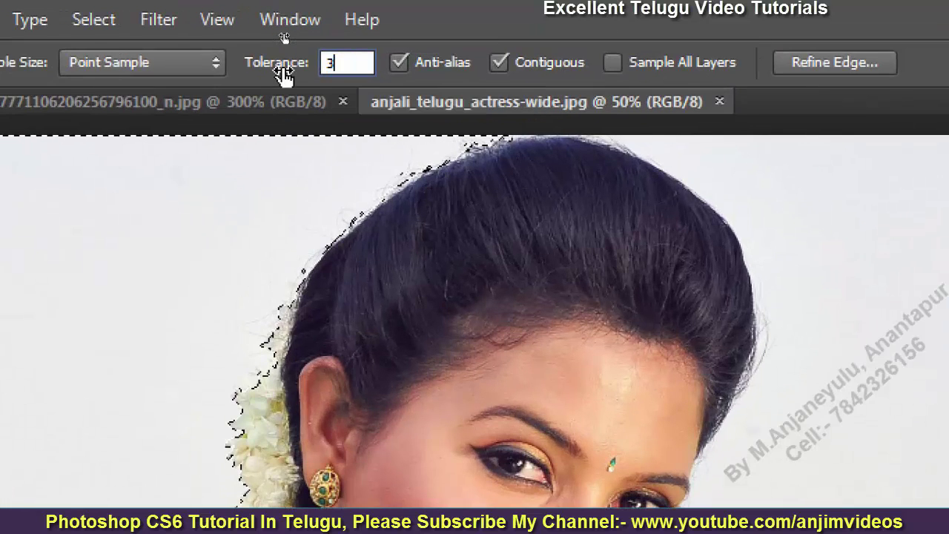
pyautogui.write('2')
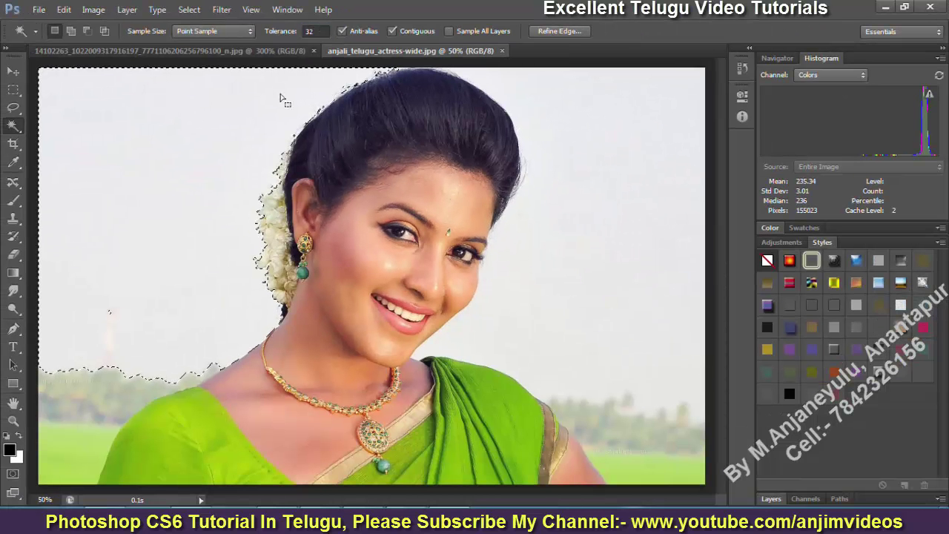
# Step: Select the pale sky on both sides of the woman with the Magic Wand, adding the second side to the first
pyautogui.click(237, 127)
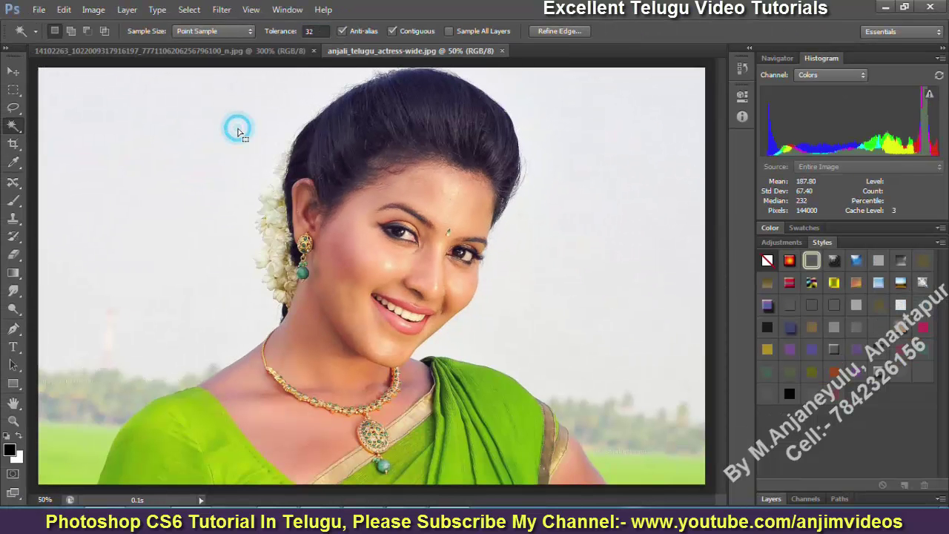
pyautogui.click(207, 150)
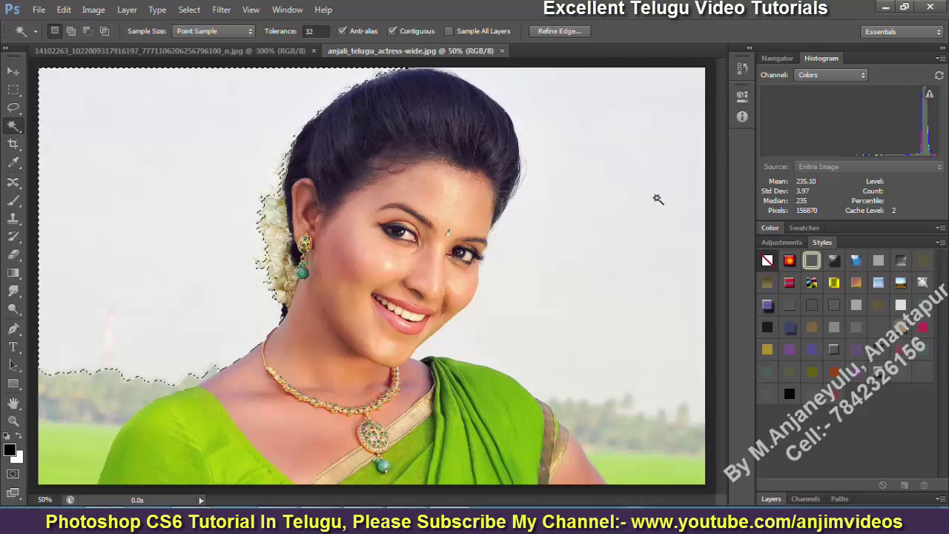
pyautogui.click(657, 199)
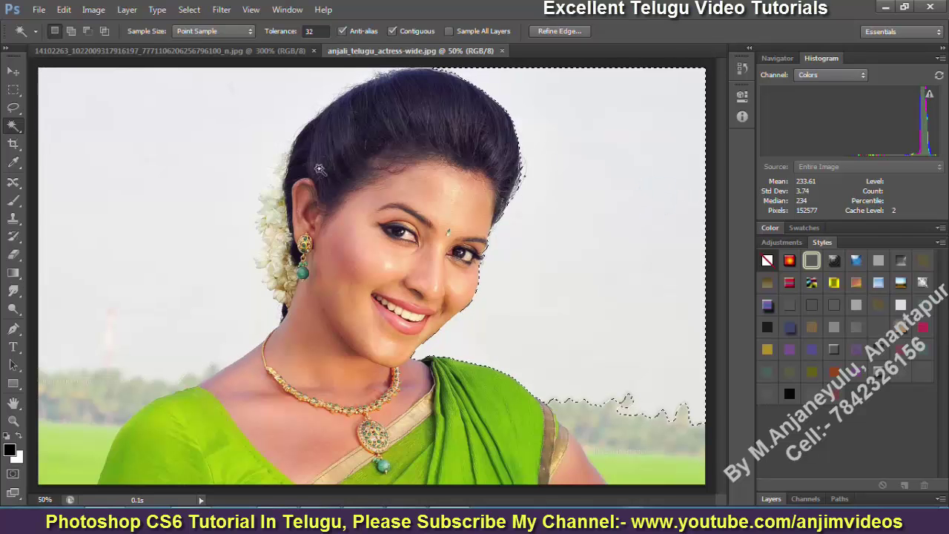
pyautogui.keyDown('shift'); pyautogui.click(153, 149); pyautogui.keyUp('shift')
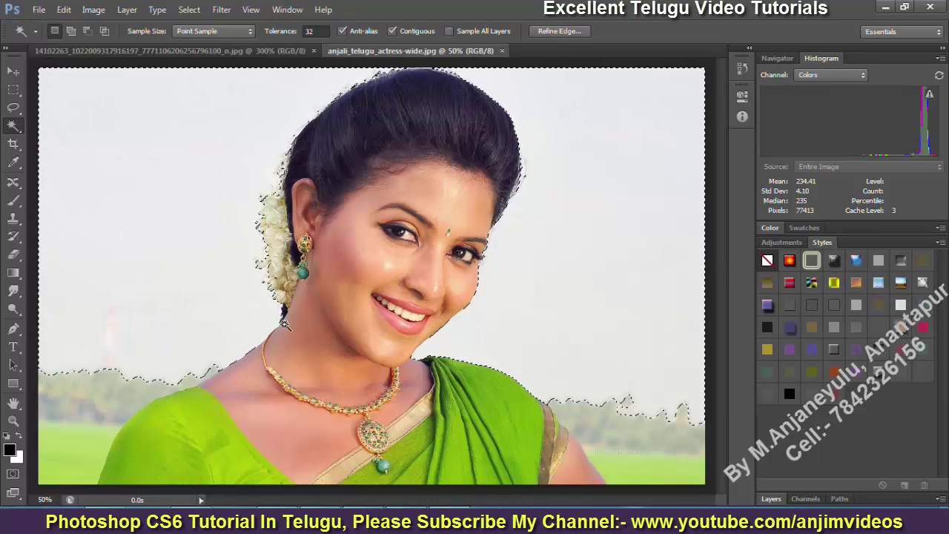
# Step: Set the foreground colour to dark red #b72121
pyautogui.click(9, 450)
pyautogui.moveTo(406, 237); pyautogui.dragTo(433, 175)
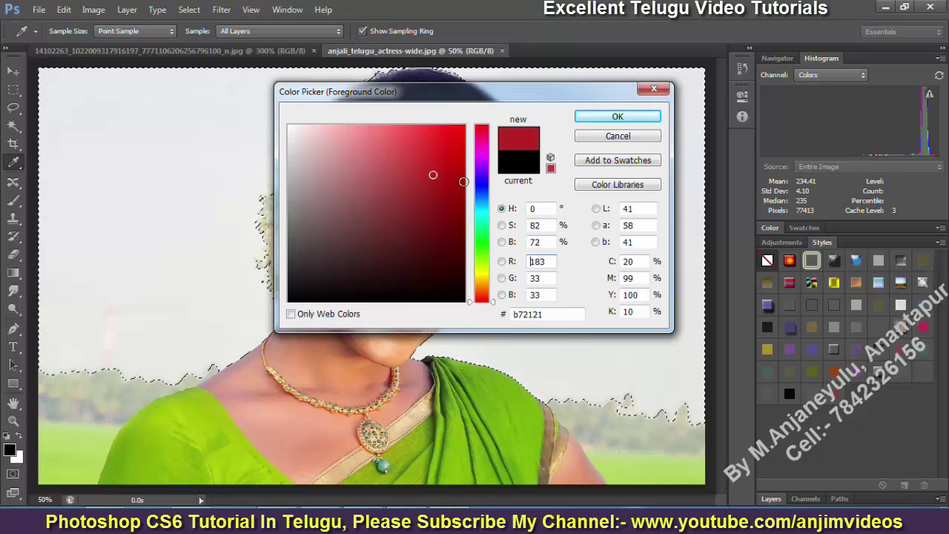
pyautogui.click(599, 123)
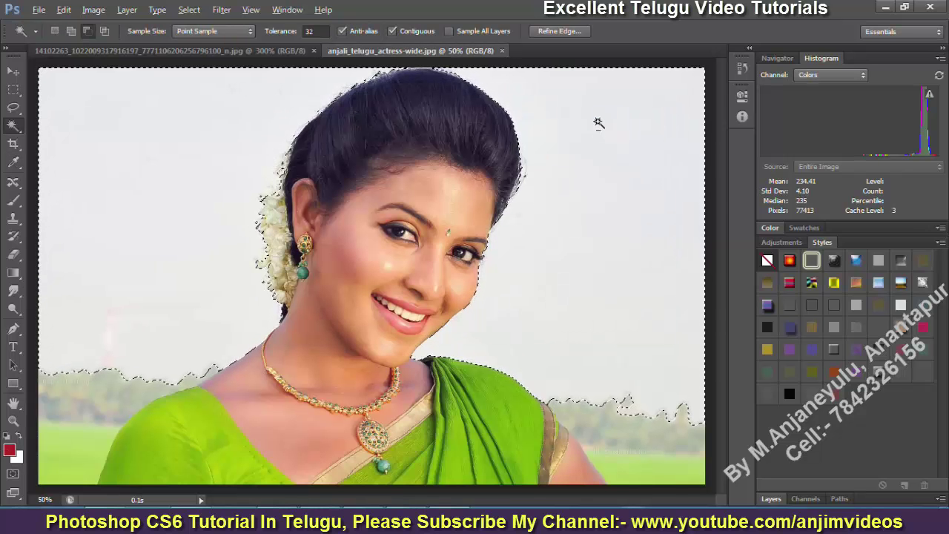
# Step: Fill the selected sky with the red foreground colour and deselect it, and undo both the deselection and the fill
pyautogui.hotkey('alt', 'BackSpace')
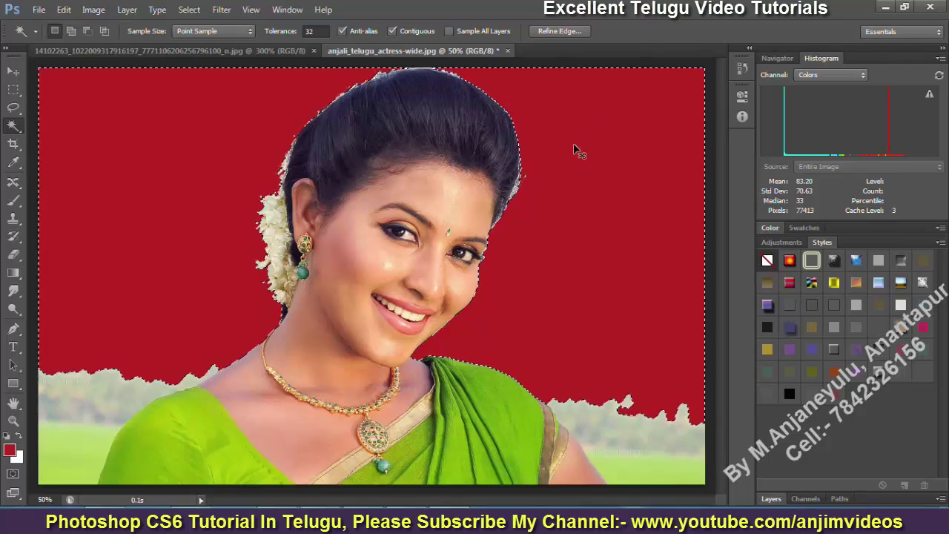
pyautogui.hotkey('ctrl', 'd')
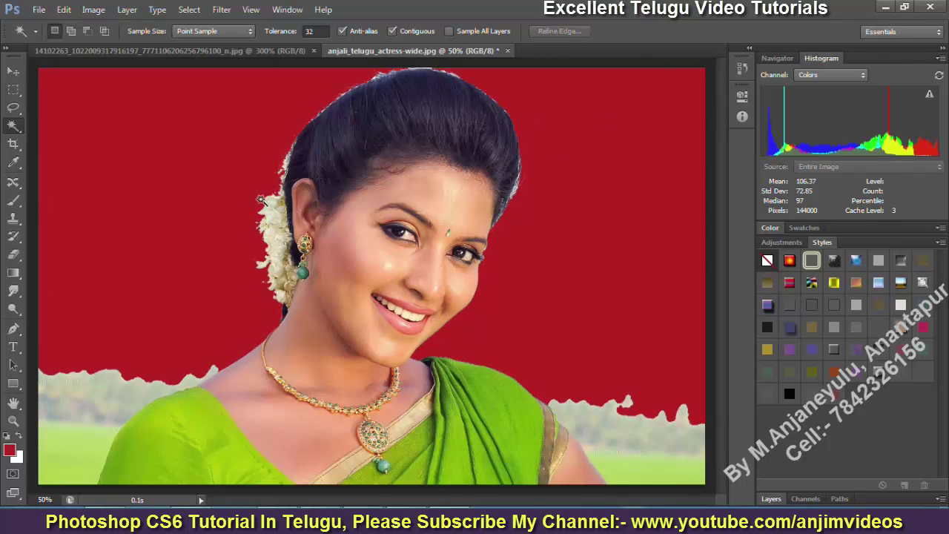
pyautogui.click(585, 304)
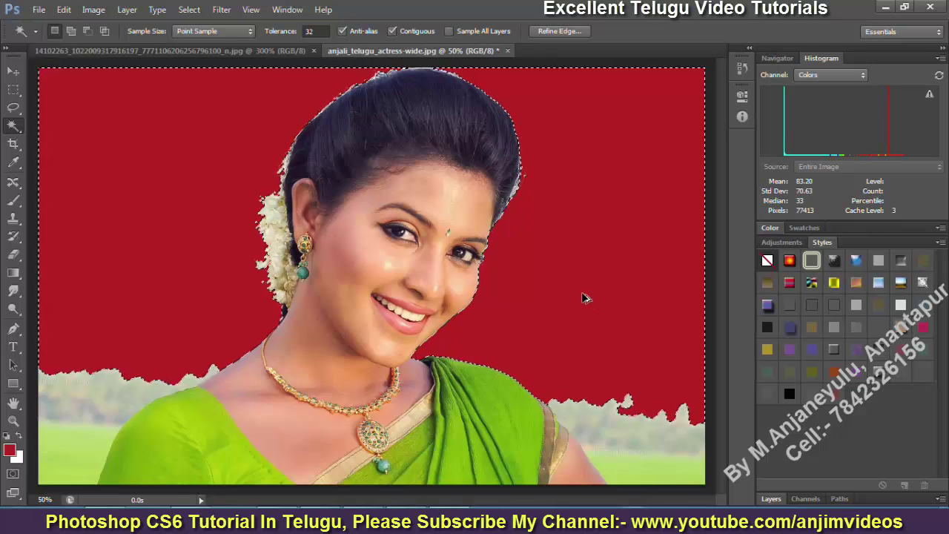
pyautogui.hotkey('ctrl', 'z')
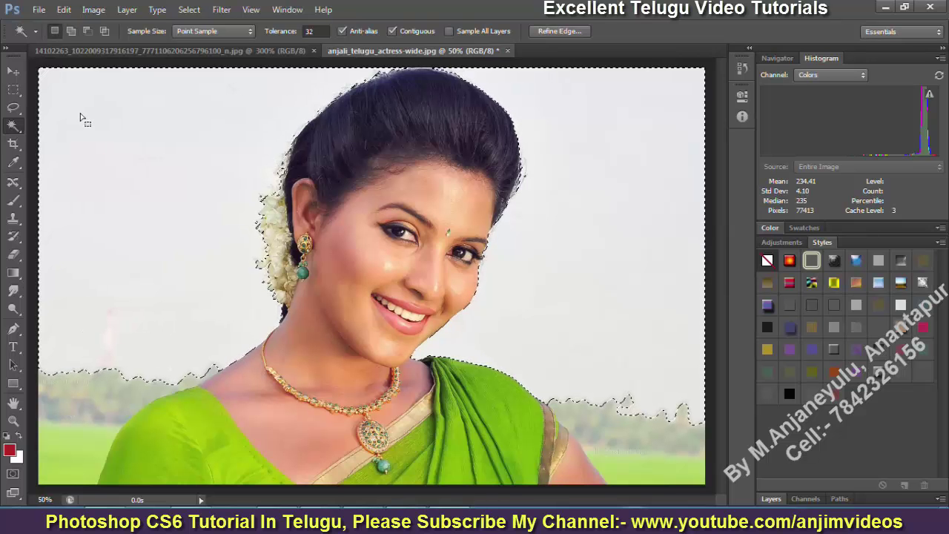
# Step: Add the trees and green field on both sides of the woman to the sky selection with the Magic Wand
pyautogui.click(86, 417)
pyautogui.click(77, 451)
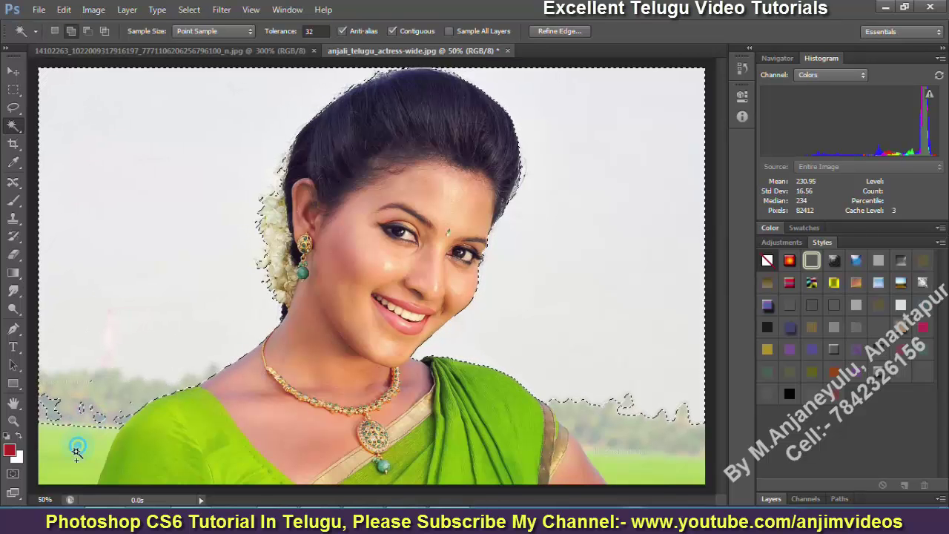
pyautogui.click(65, 428)
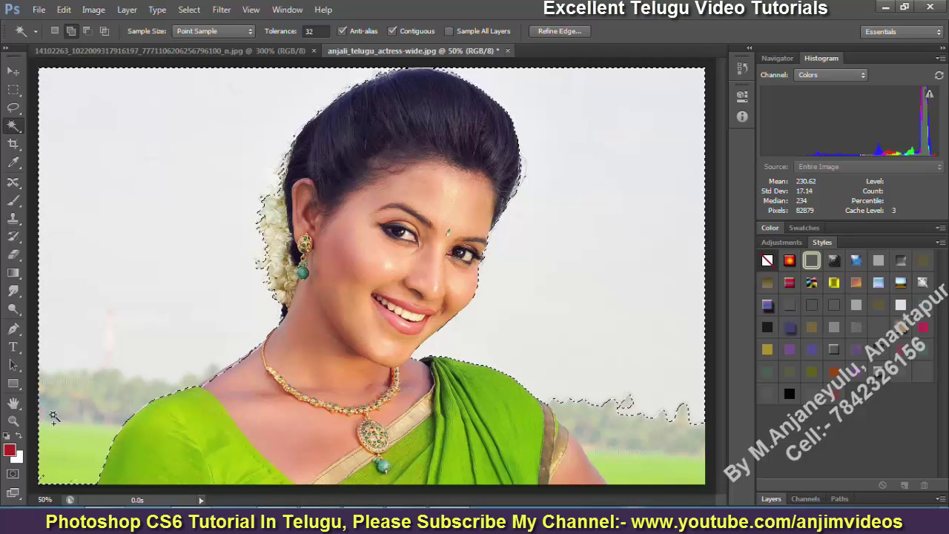
pyautogui.click(673, 455)
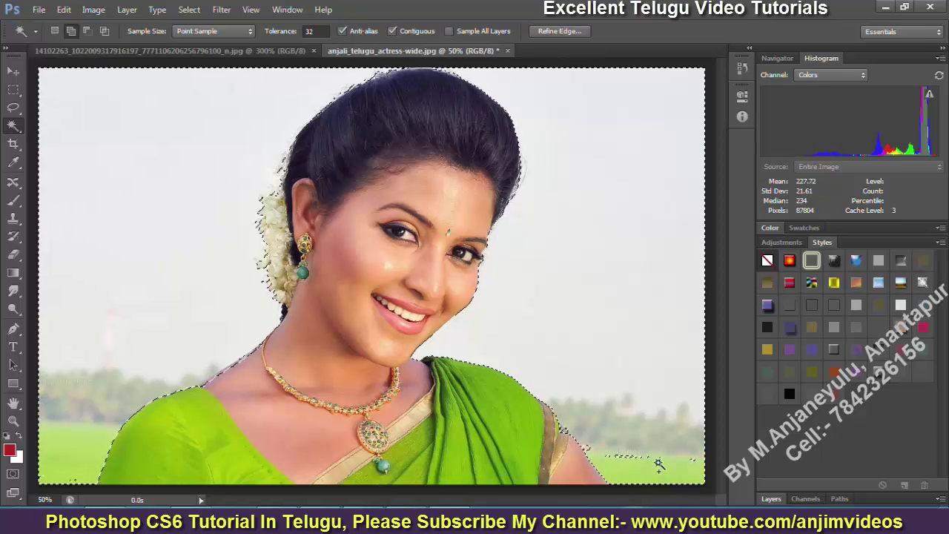
pyautogui.click(588, 446)
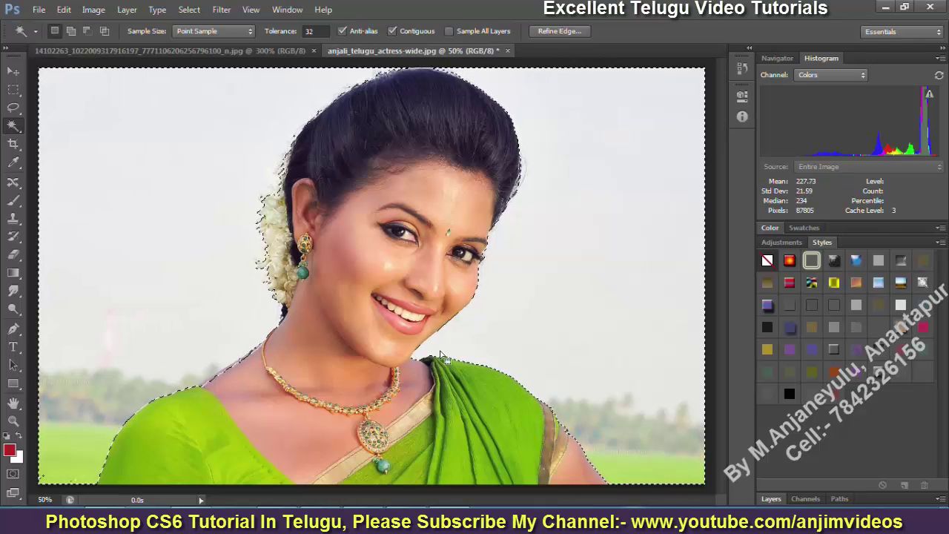
pyautogui.click(64, 475)
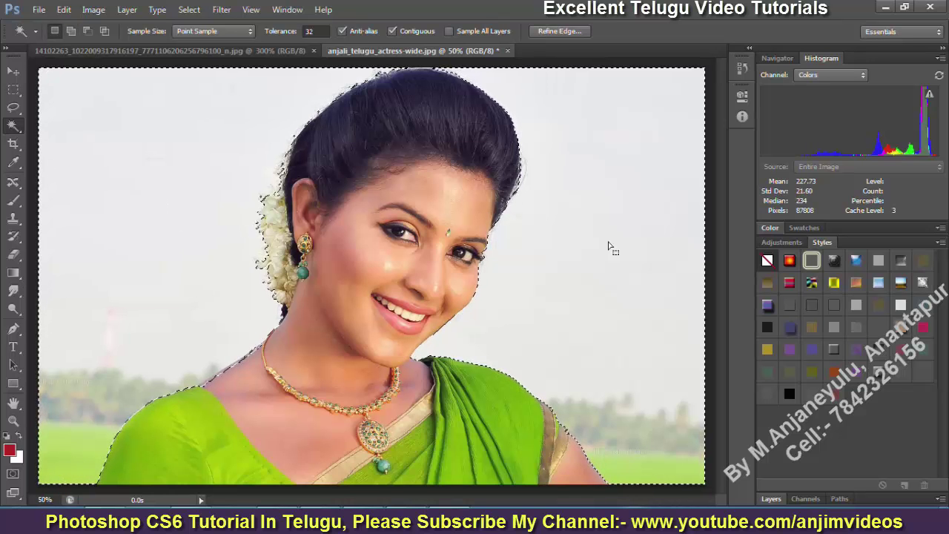
pyautogui.keyDown('shift'); pyautogui.click(420, 71); pyautogui.keyUp('shift')
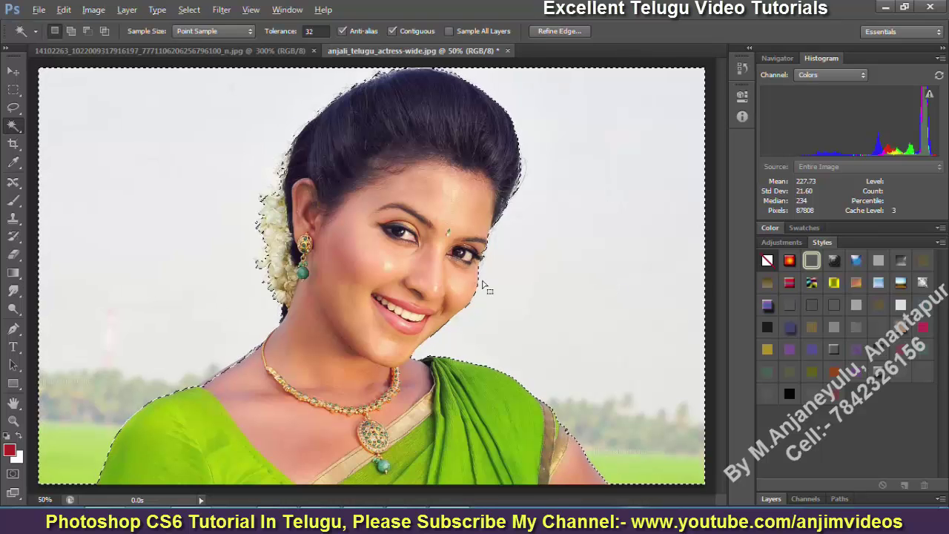
# Step: Fill the selected background with the red foreground colour, and undo the fill and clear the selection
pyautogui.hotkey('alt', 'BackSpace')
pyautogui.hotkey('ctrl', 'd')
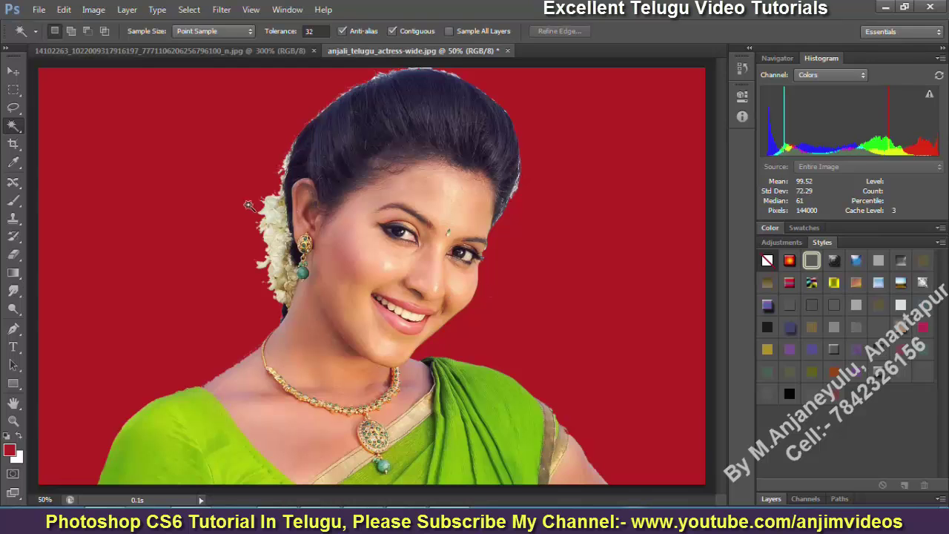
pyautogui.rightClick(14, 126)
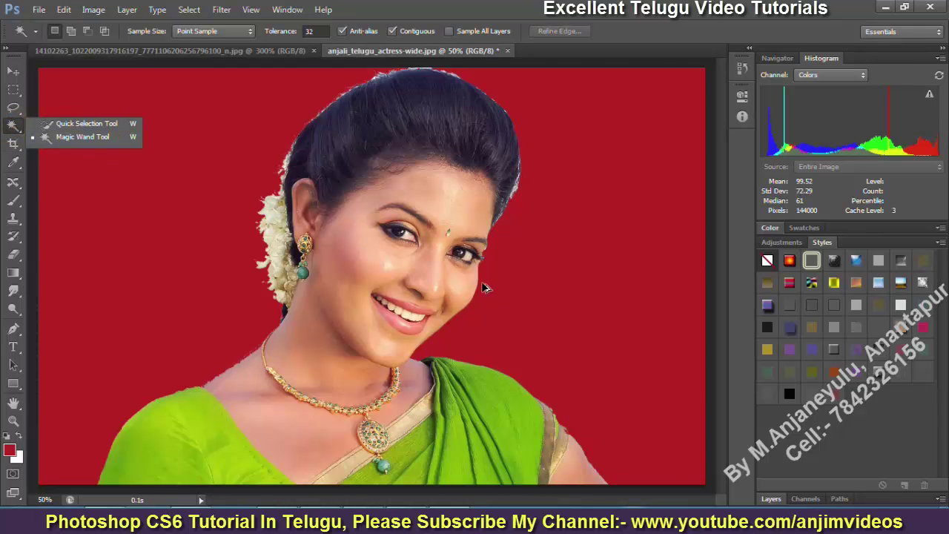
pyautogui.hotkey('ctrl', 'alt', 'z')
pyautogui.hotkey('ctrl', 'alt', 'z')
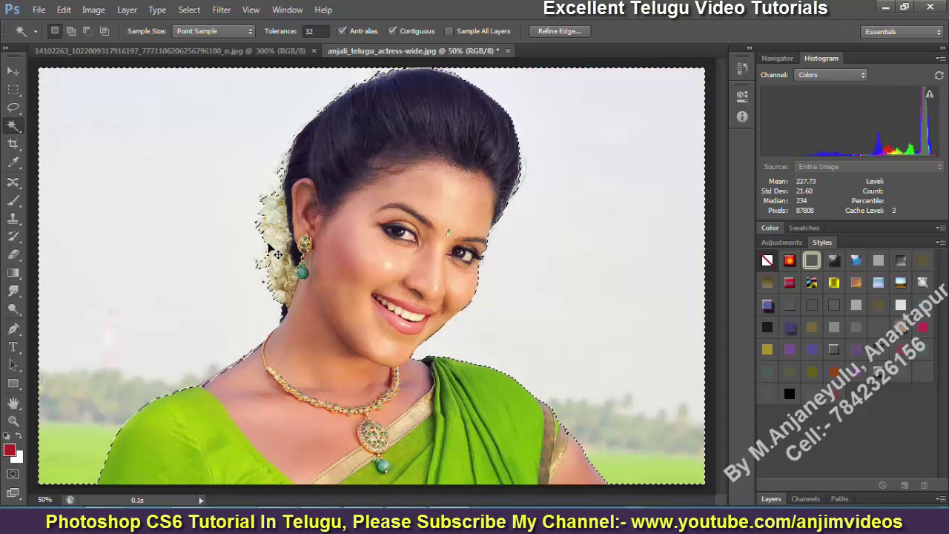
pyautogui.hotkey('ctrl', 'd')
# Step: Select the whole background around the woman with the Quick Selection tool, and subtract her arm and sari border from the selection
pyautogui.rightClick(13, 126)
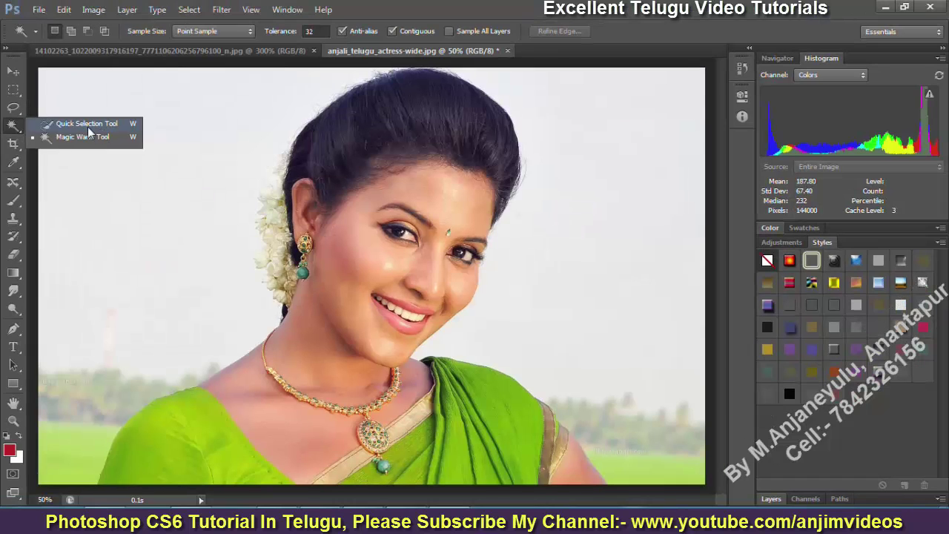
pyautogui.click(87, 124)
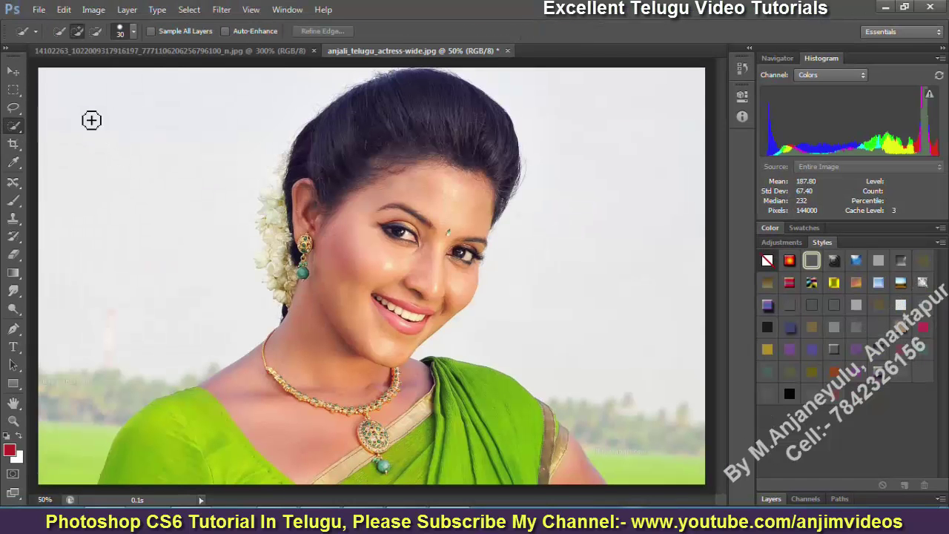
pyautogui.moveTo(46, 79)
pyautogui.mouseDown()
pyautogui.moveTo(111, 156)
pyautogui.moveTo(189, 207)
pyautogui.mouseUp()
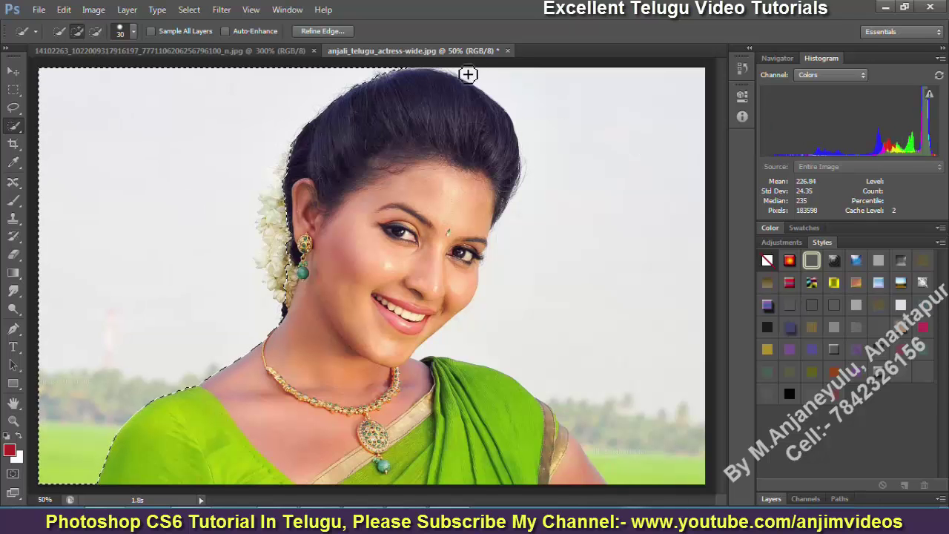
pyautogui.moveTo(519, 87)
pyautogui.mouseDown()
pyautogui.moveTo(576, 114)
pyautogui.moveTo(618, 152)
pyautogui.moveTo(676, 249)
pyautogui.moveTo(660, 271)
pyautogui.mouseUp()
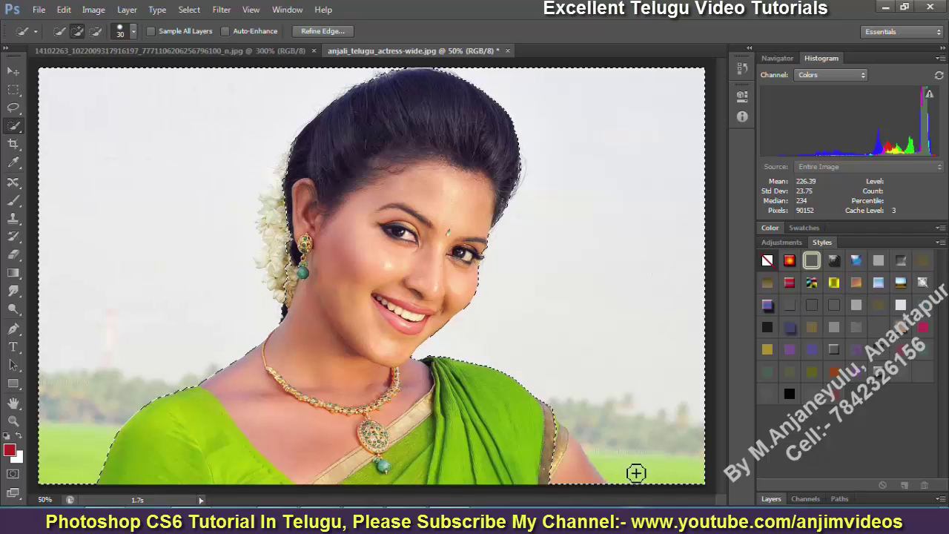
pyautogui.moveTo(579, 470)
pyautogui.mouseDown()
pyautogui.moveTo(560, 469)
pyautogui.moveTo(564, 438)
pyautogui.mouseUp()
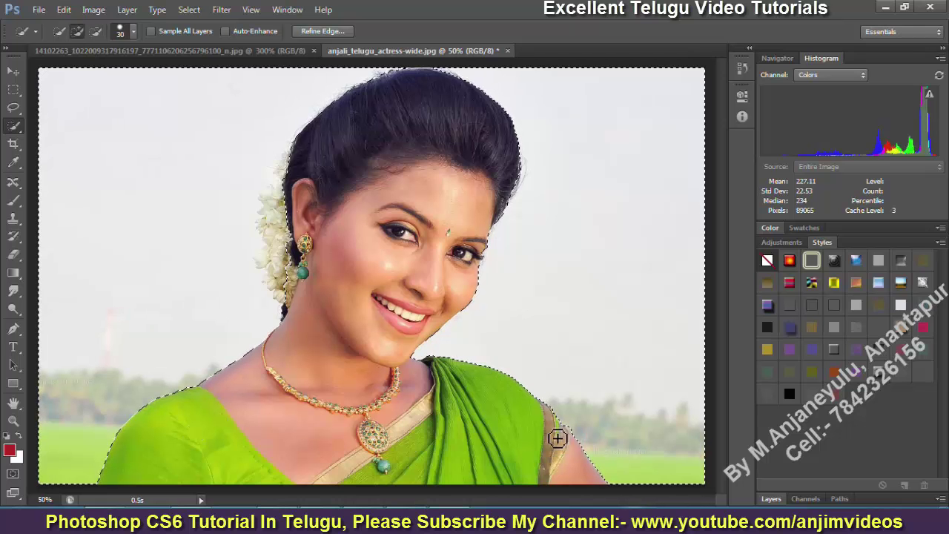
# Step: Fill the background selection around the woman with the red foreground colour and deselect it, and undo both the deselection and the fill
pyautogui.hotkey('alt', 'BackSpace')
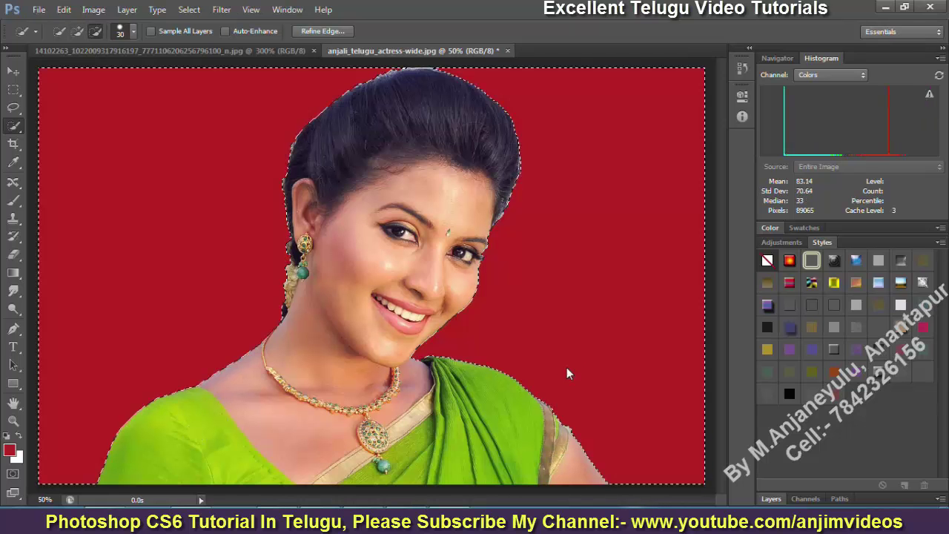
pyautogui.hotkey('ctrl', 'd')
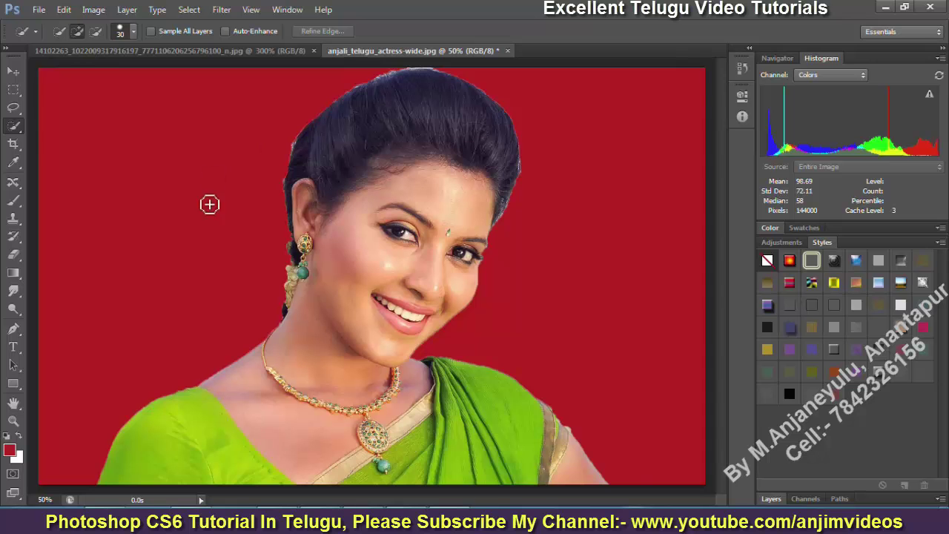
pyautogui.hotkey('ctrl', 'alt', 'z')
pyautogui.hotkey('ctrl', 'alt', 'z')
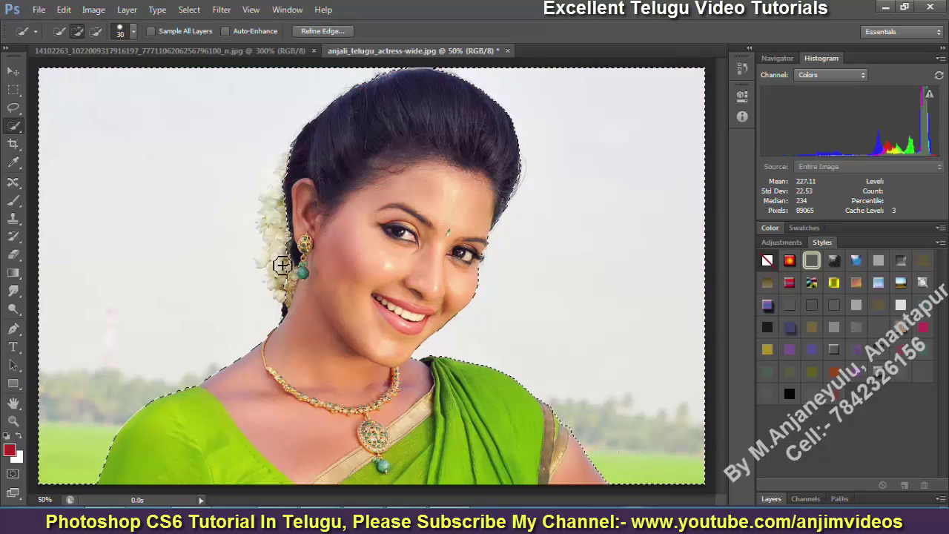
# Step: Subtract the white hair flowers from the background selection, fill the selection with the red foreground colour, and deselect it
pyautogui.moveTo(286, 271)
pyautogui.mouseDown()
pyautogui.moveTo(271, 193)
pyautogui.moveTo(285, 302)
pyautogui.moveTo(269, 240)
pyautogui.moveTo(271, 201)
pyautogui.moveTo(283, 193)
pyautogui.mouseUp()
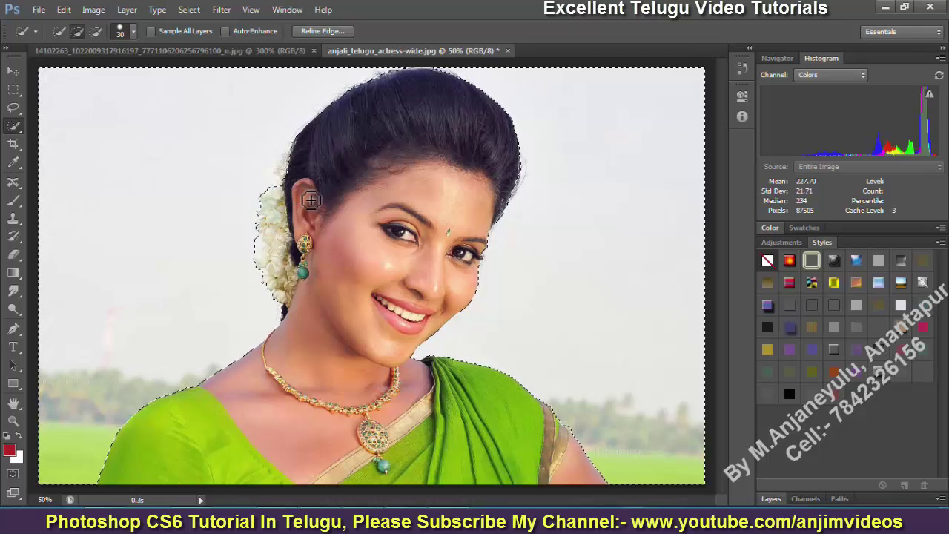
pyautogui.hotkey('alt', 'BackSpace')
pyautogui.hotkey('ctrl', 'd')
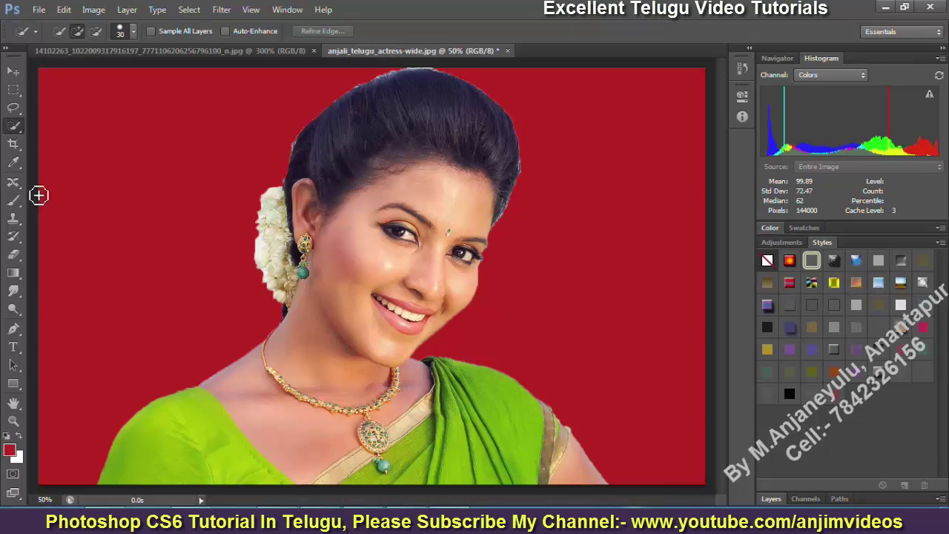
pyautogui.click(18, 125)
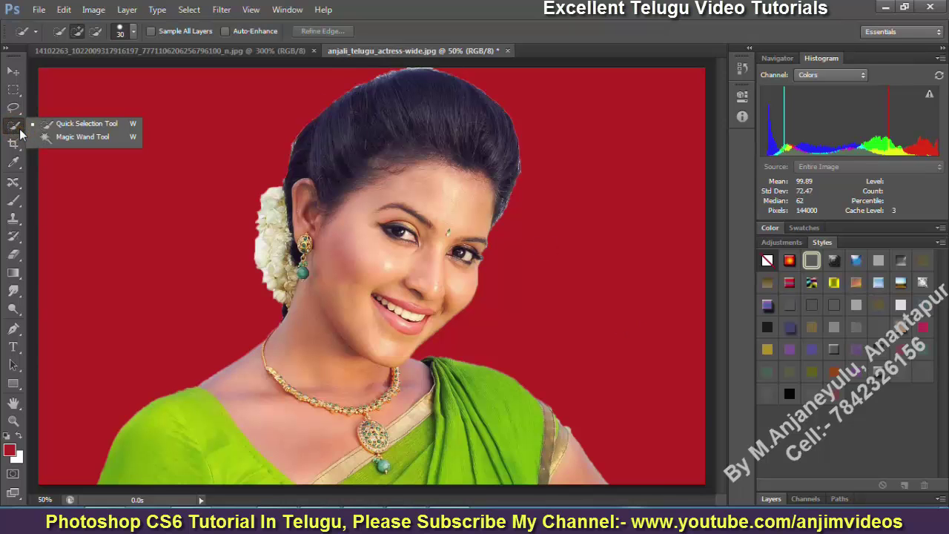
pyautogui.click(425, 20)
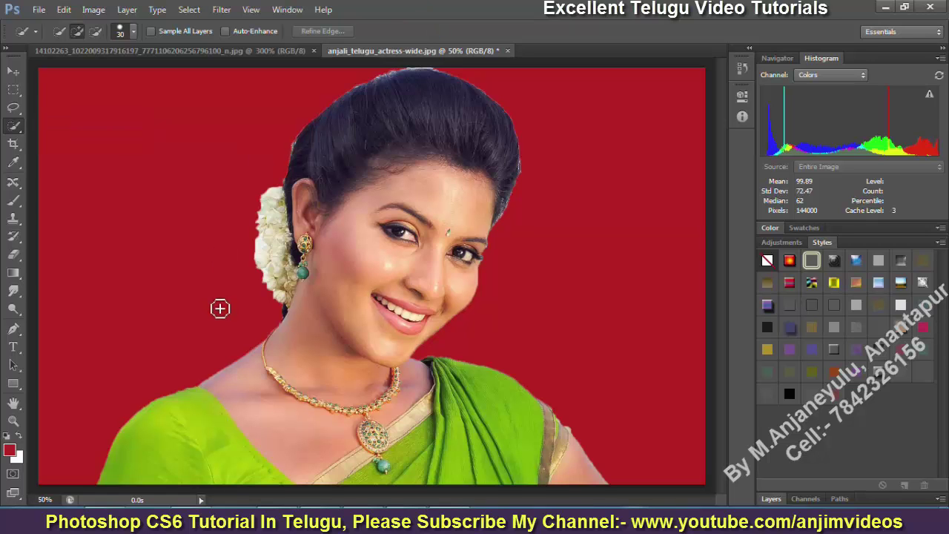